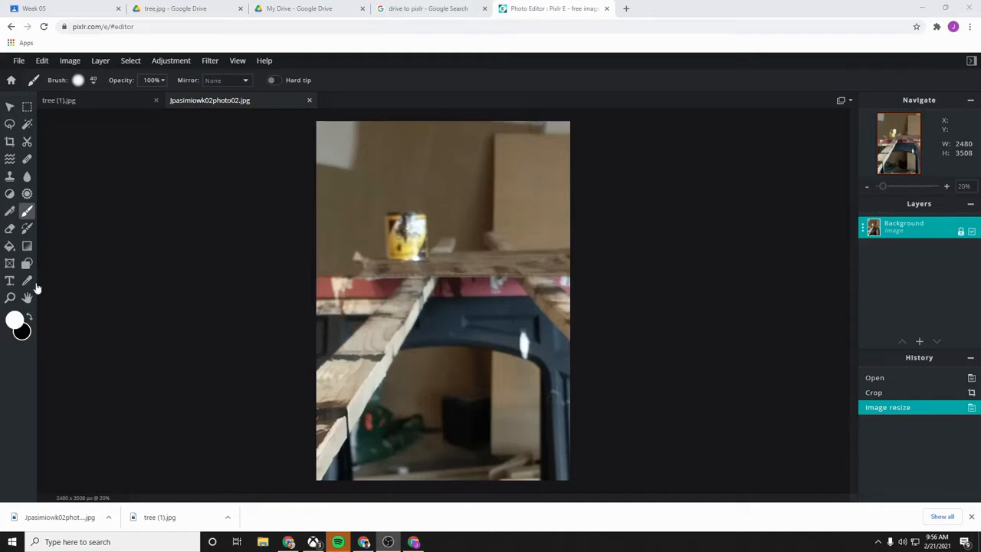
- Paint a white curling brush stroke just below the centre of the photo
left_click(28, 215)
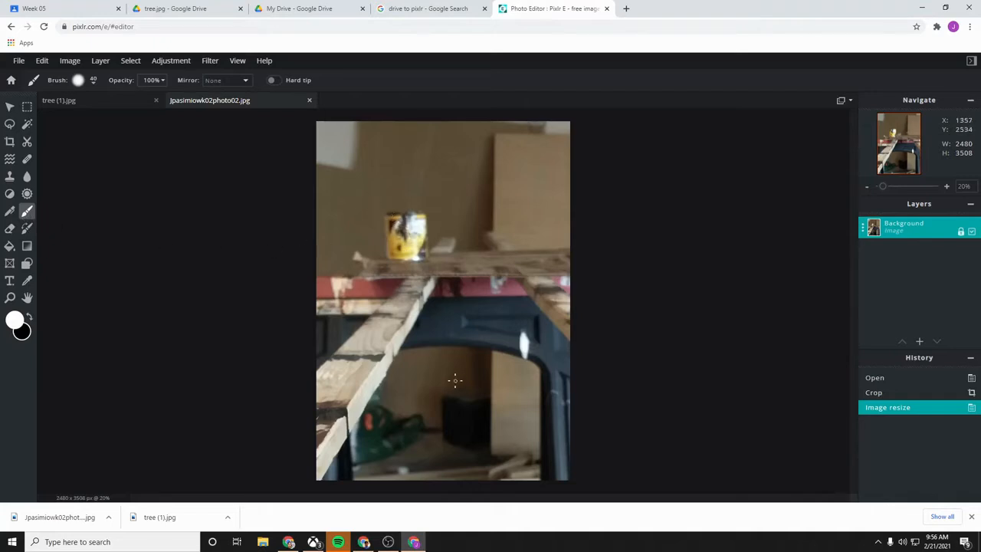
mouse_move(428, 394)
left_mouse_down()
mouse_move(450, 428)
mouse_move(493, 413)
mouse_move(492, 382)
mouse_move(456, 368)
mouse_move(452, 397)
mouse_move(483, 392)
left_mouse_up()
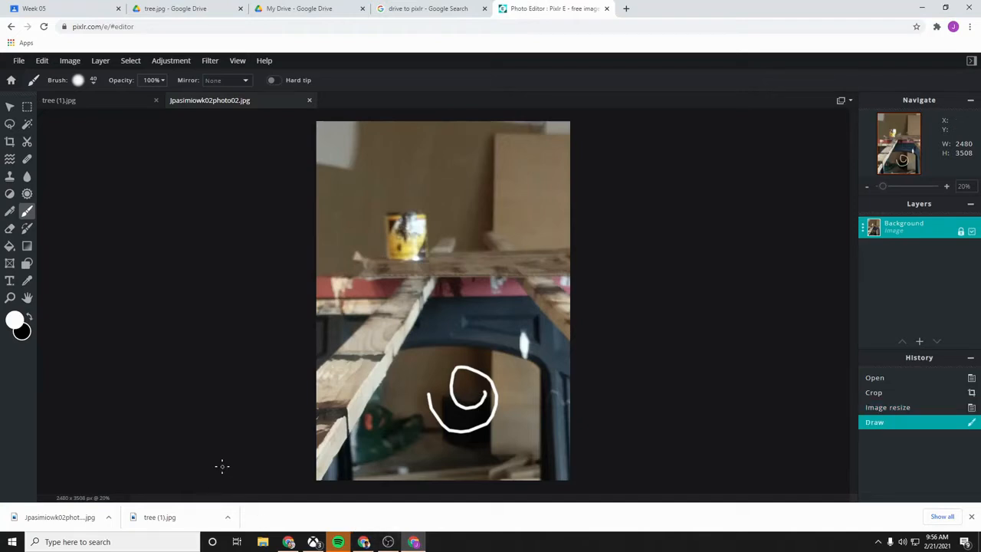
- Sketch a faint Sketchy pen line over the dark arch, then open the foreground Color picker
left_click(9, 214)
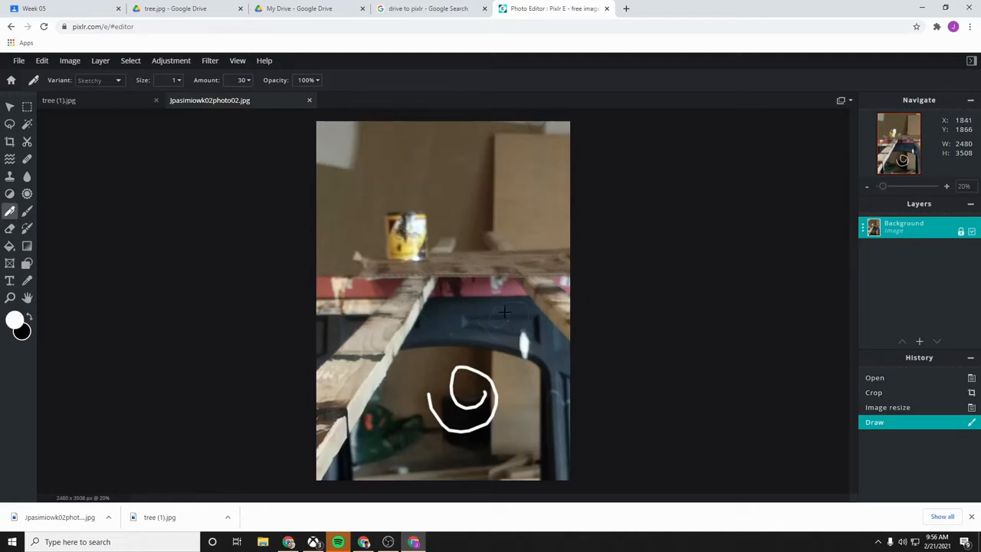
left_click_drag(552, 435, 549, 431)
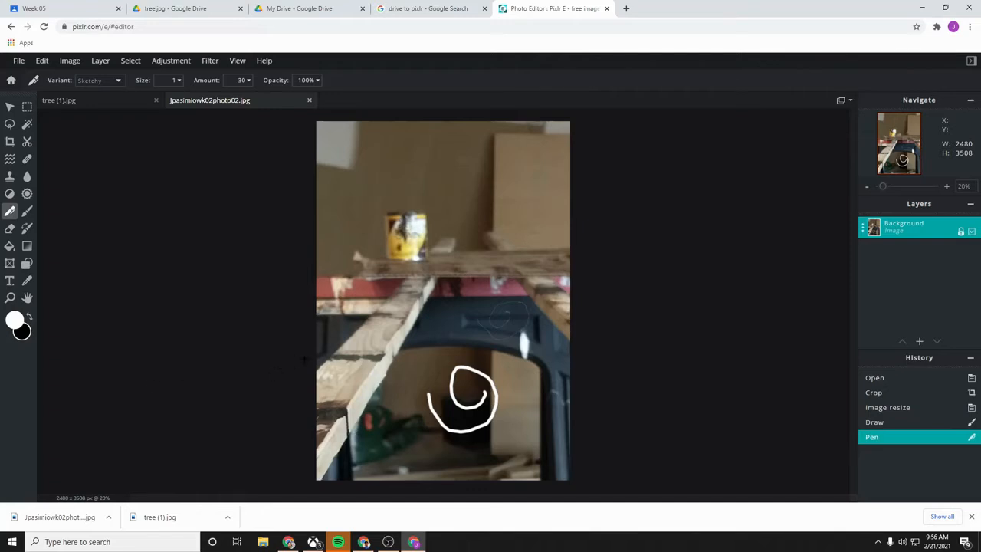
left_click(14, 320)
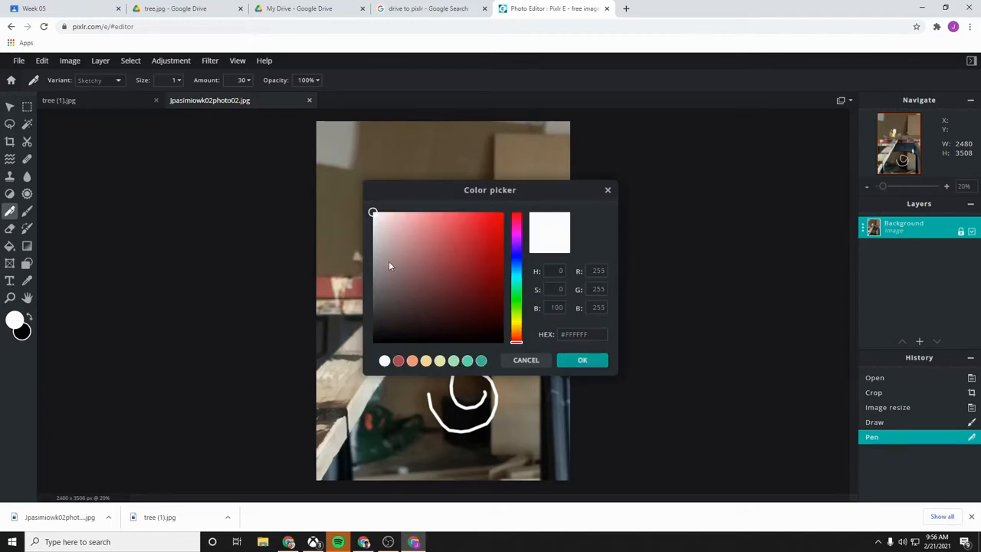
- Try a pinkish shade, then a strong red, as the drawing colour
mouse_move(374, 214)
left_mouse_down()
mouse_move(398, 243)
mouse_move(395, 307)
left_mouse_up()
left_click(580, 360)
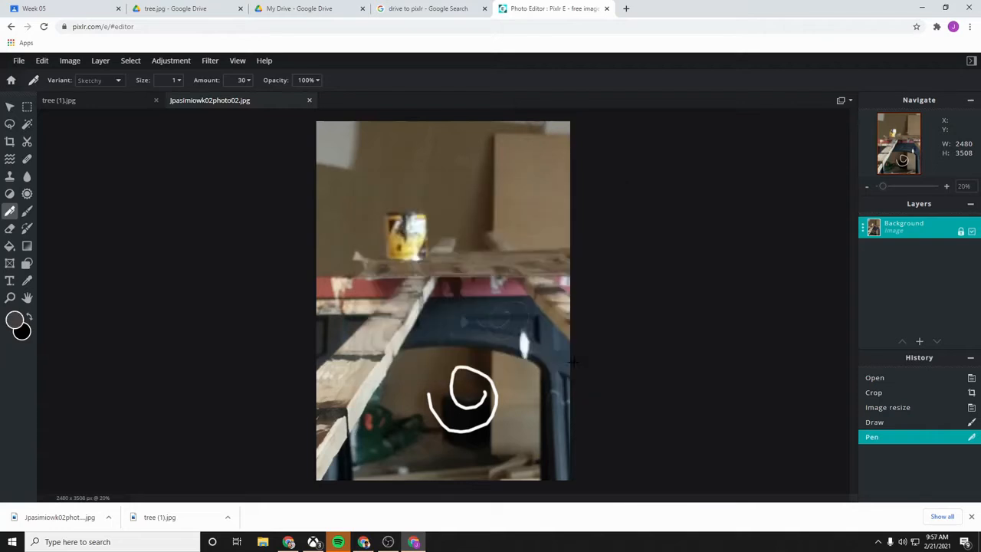
left_click(14, 322)
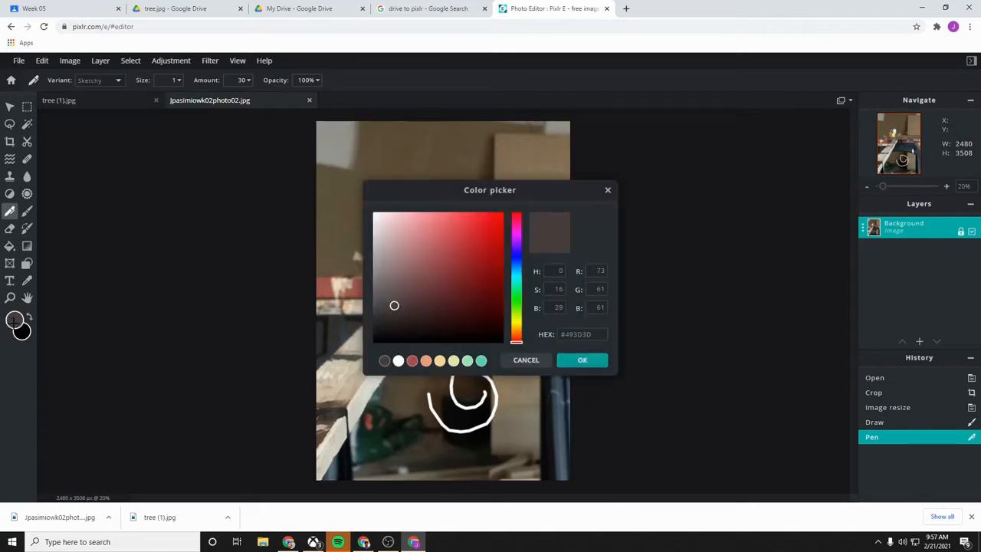
left_click(396, 362)
left_click_drag(377, 226, 489, 233)
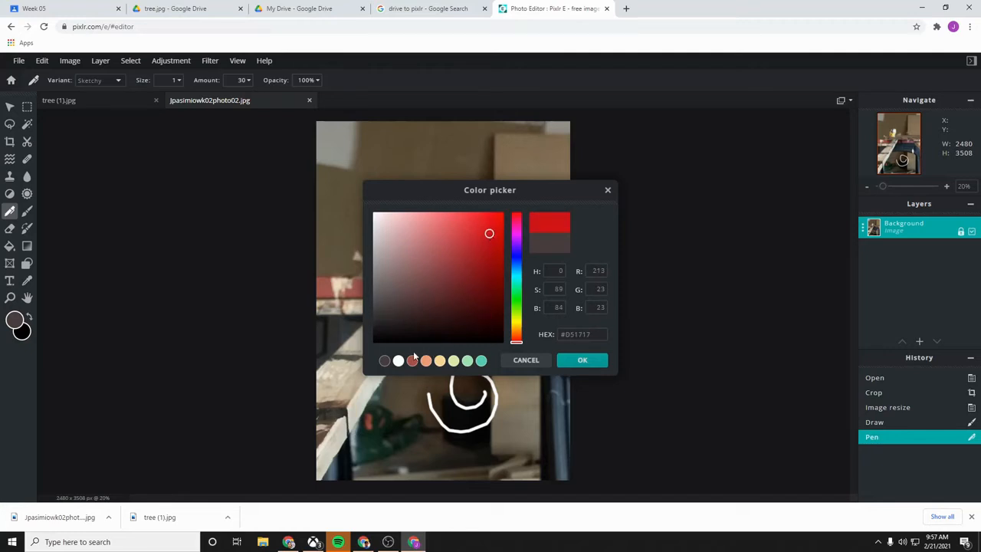
left_click(581, 359)
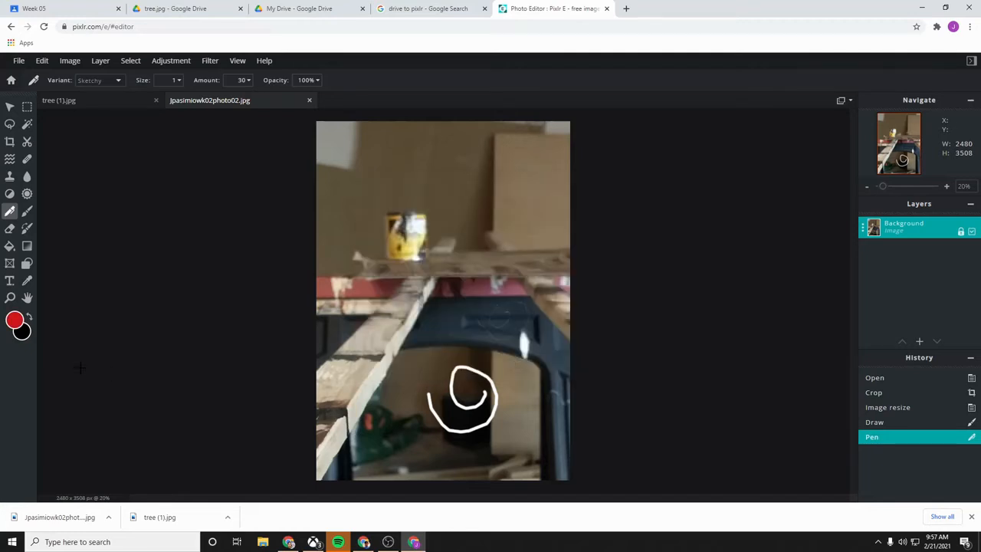
- Set the drawing colour to dark brown #22110F from the brownish-red preset
left_click(14, 321)
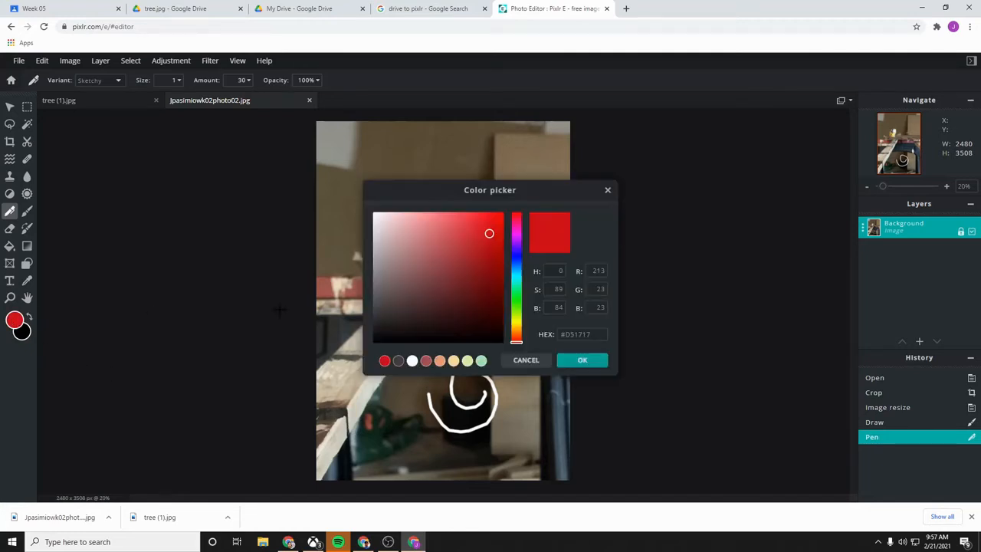
left_click(426, 362)
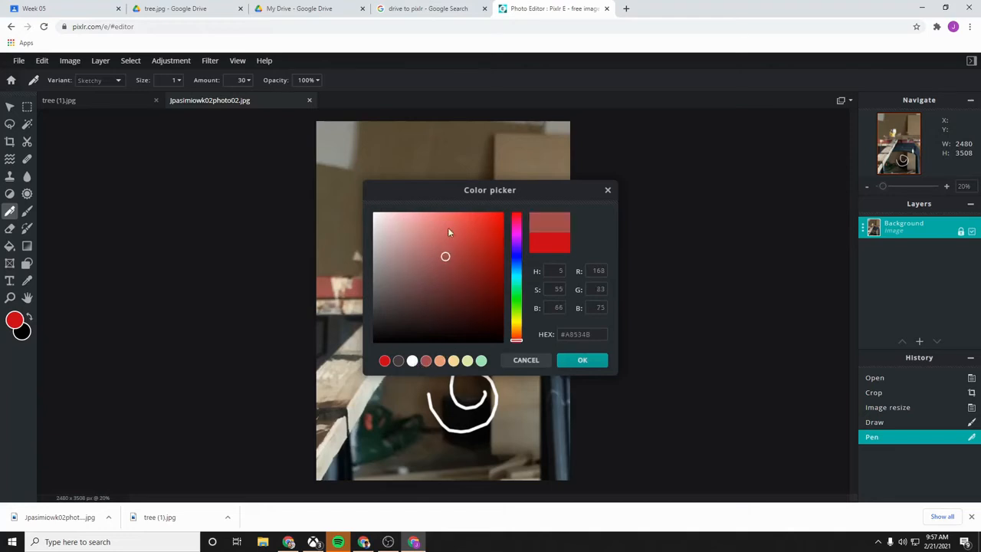
mouse_move(444, 262)
left_mouse_down()
mouse_move(479, 287)
mouse_move(490, 264)
left_mouse_up()
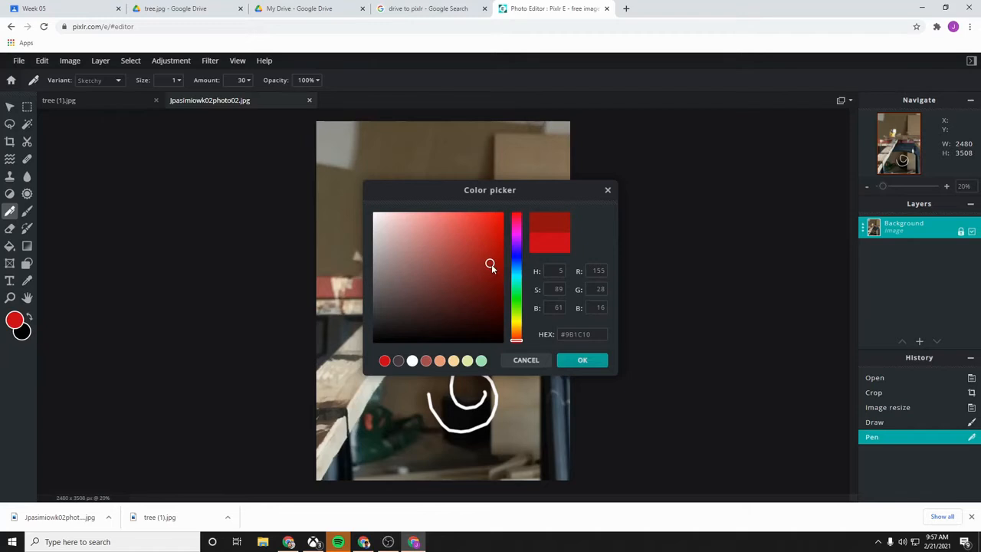
left_click(448, 330)
left_click(583, 360)
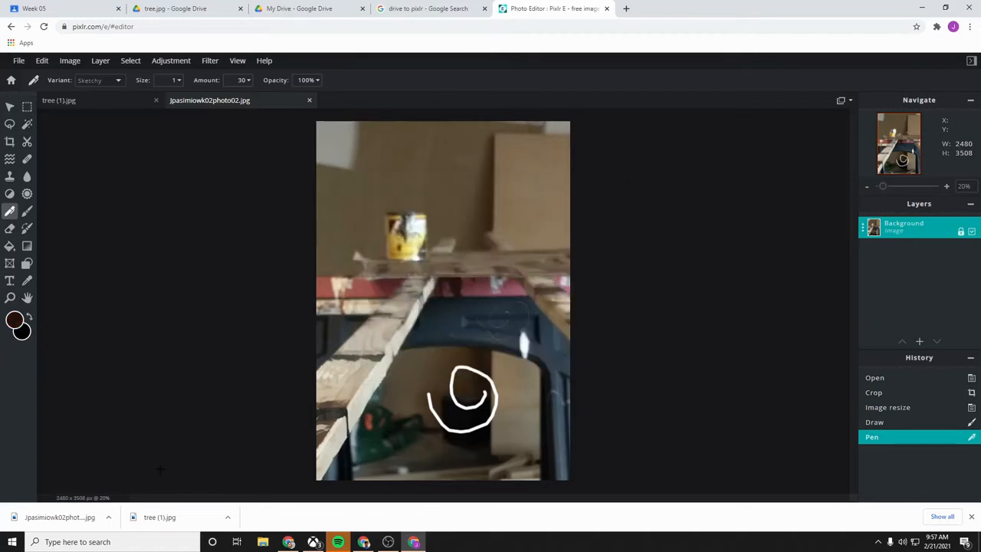
- Recheck the colour dialog, cancel it unchanged, and activate the colour Picker tool
left_click(15, 322)
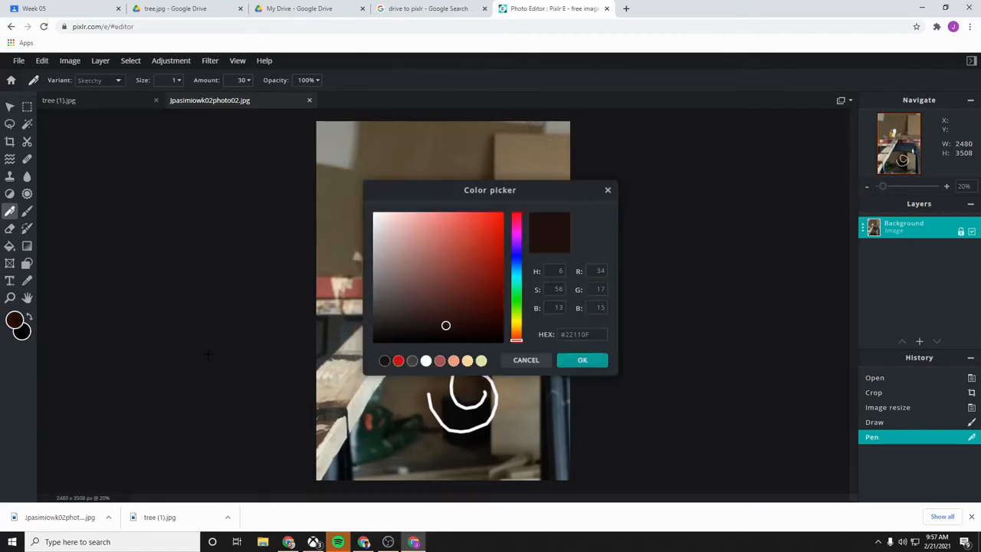
left_click(535, 360)
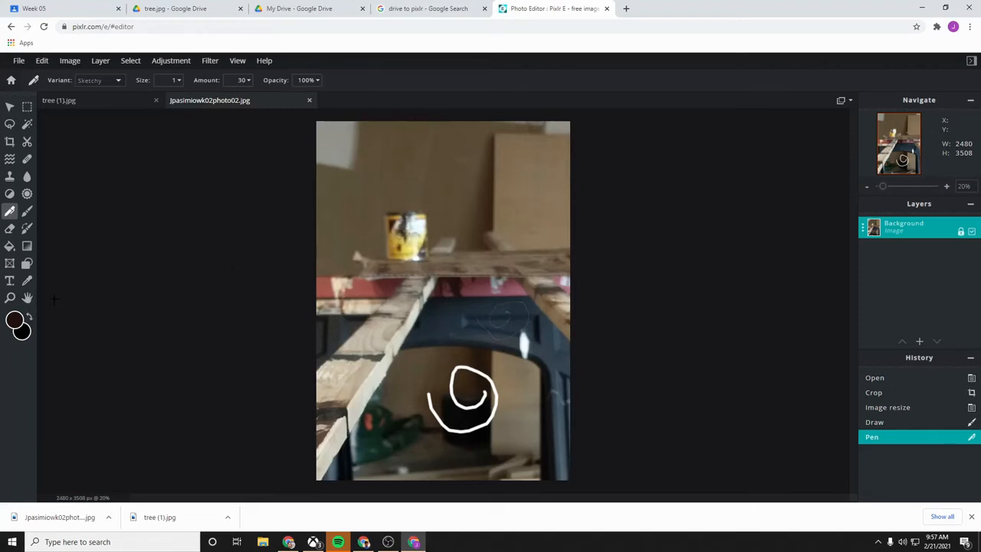
left_click(27, 282)
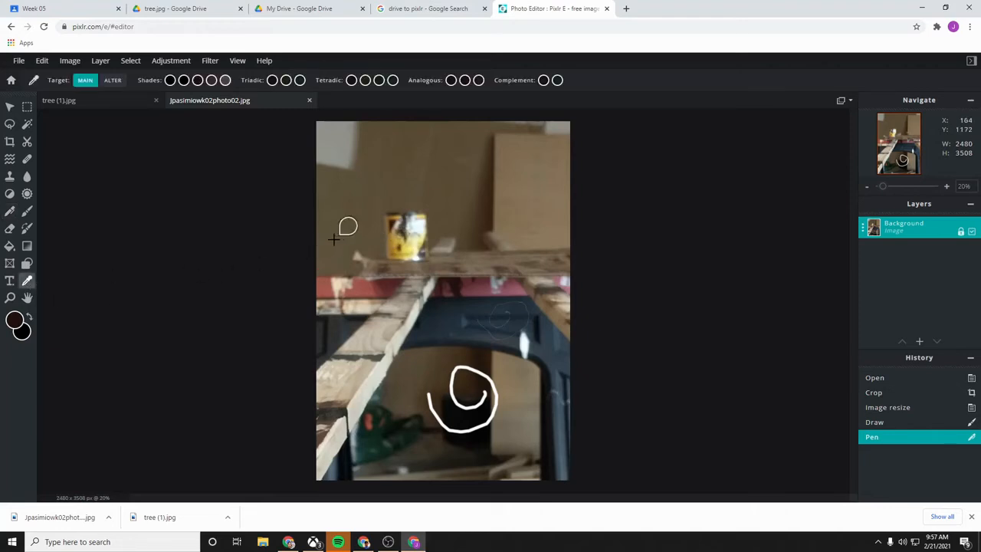
- Sample the paint can's gold colour and dab it repeatedly onto the can with the brush
left_click(395, 242)
left_click(27, 211)
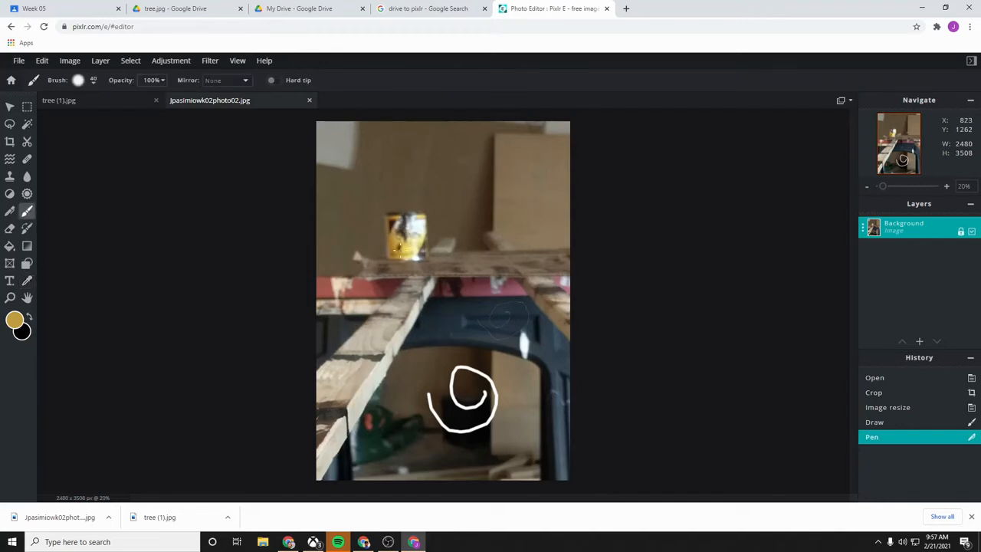
left_click(400, 248)
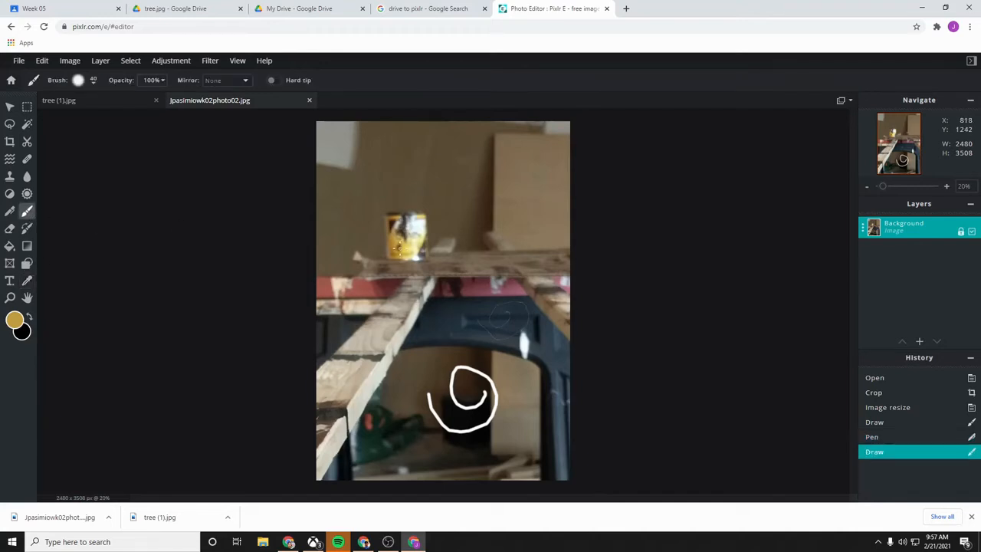
left_click(400, 244)
left_click(399, 236)
left_click(400, 245)
left_click(400, 242)
left_click(400, 240)
left_click(399, 244)
left_click(400, 248)
left_click(400, 250)
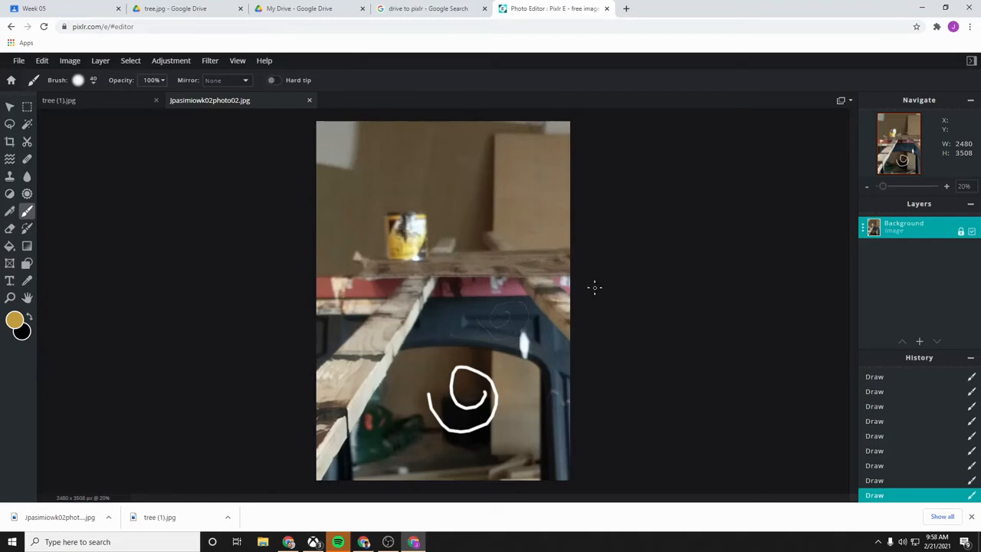
- Start a new image and replace the default Untitled name with doodle
left_click(16, 66)
left_click(28, 77)
left_click(155, 209)
key("shift+Tab")
key("shift+Tab")
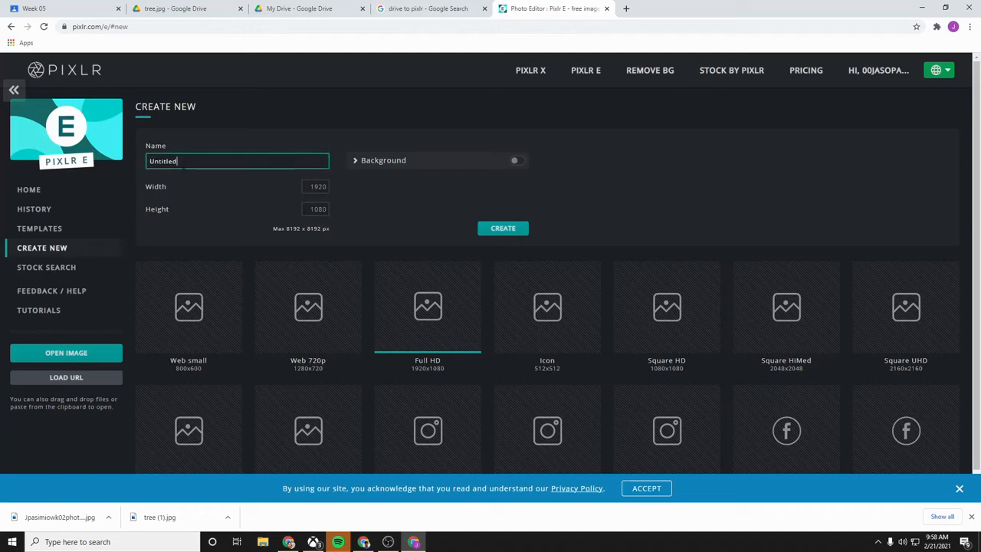
key("BackSpace")
key("BackSpace")
key("BackSpace")
key("BackSpace")
key("BackSpace")
key("BackSpace")
key("BackSpace")
left_click(510, 234)
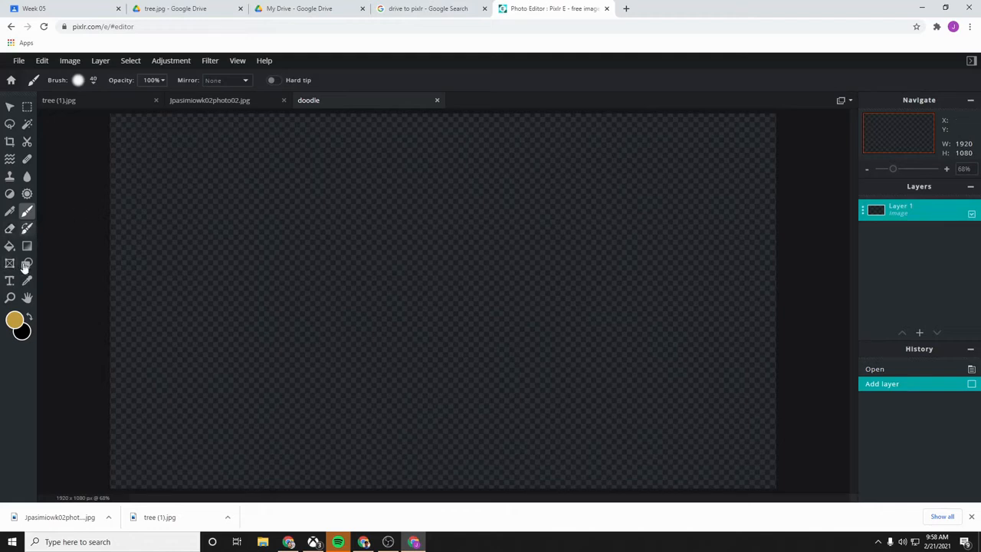
- Enable a white background for the 1920x1080 doodle image and create it
left_click(23, 334)
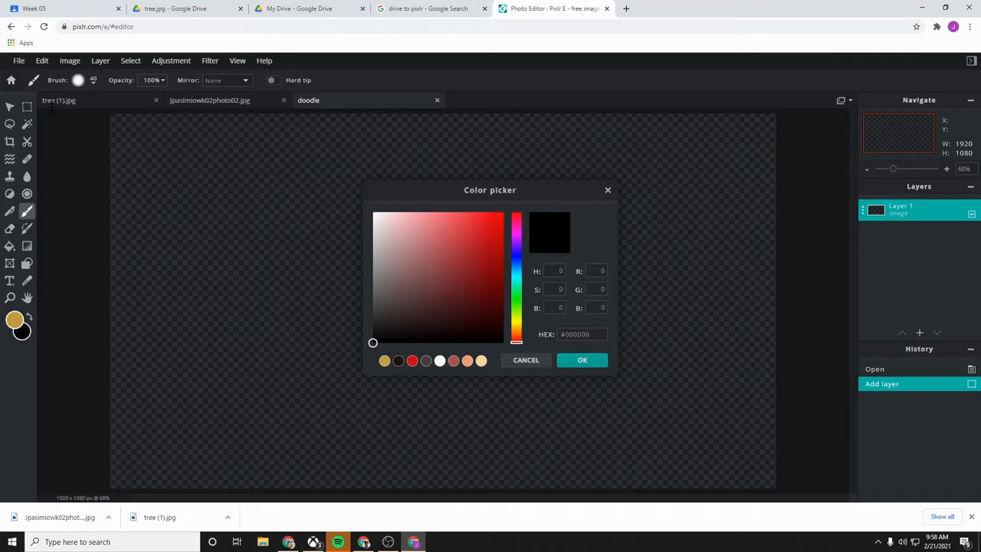
left_click(11, 26)
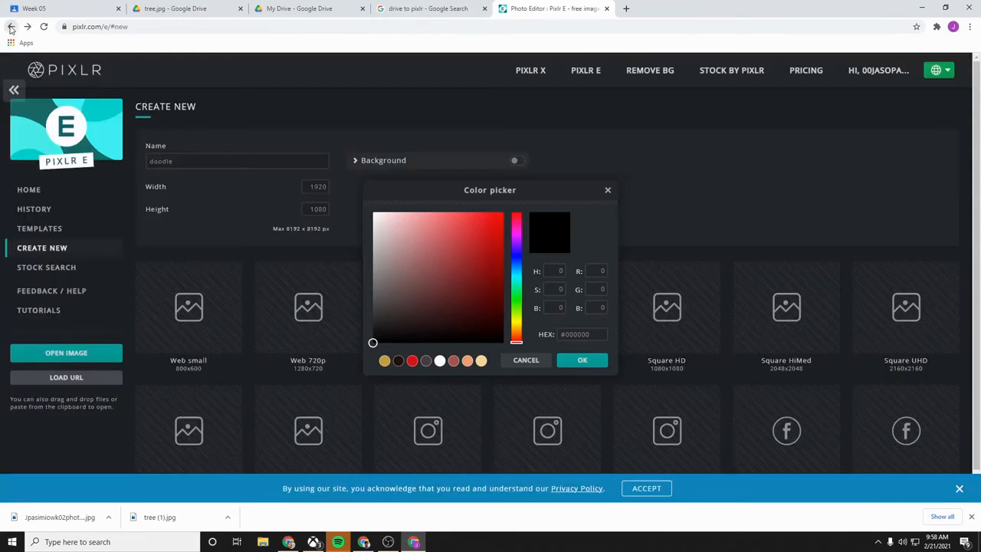
left_click(607, 192)
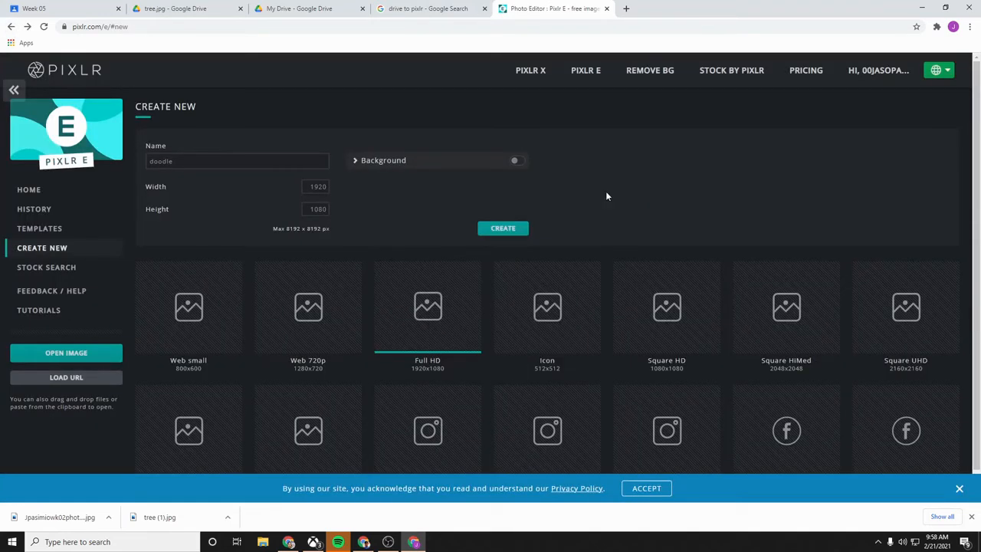
left_click(516, 163)
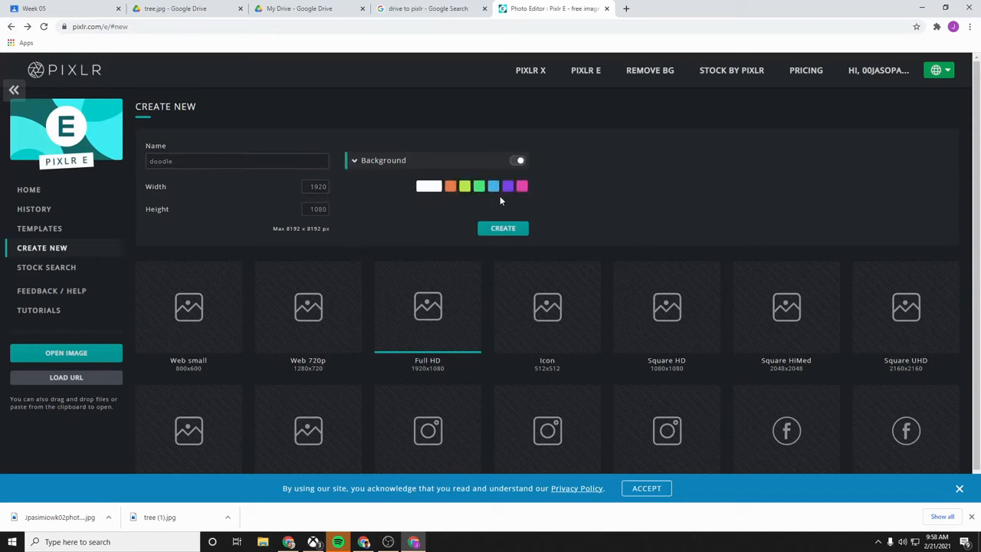
left_click(426, 191)
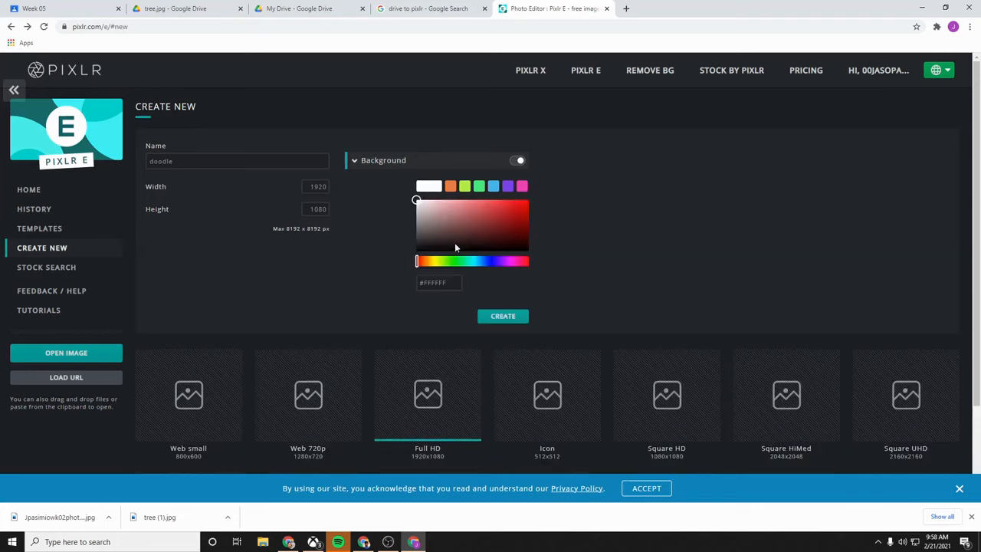
left_click(503, 317)
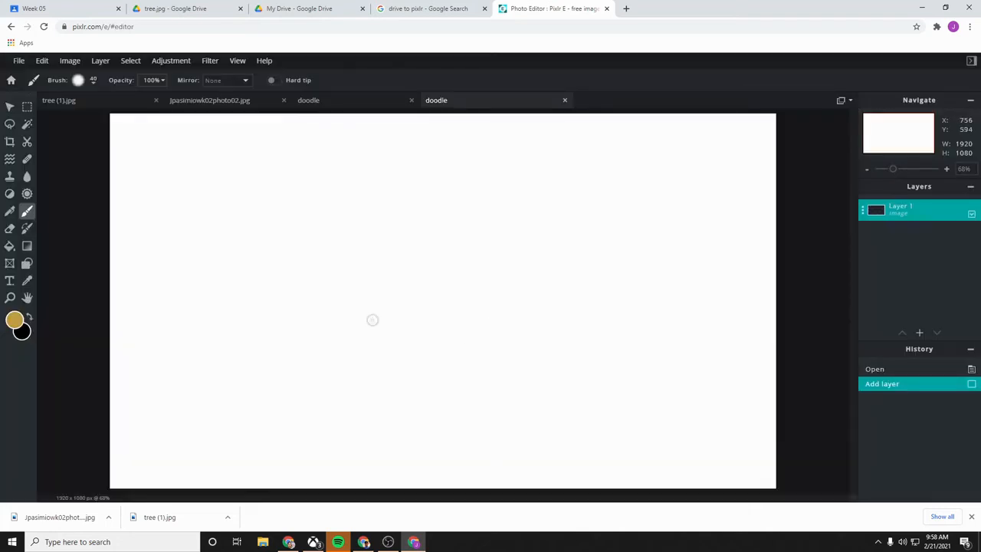
- Make black the foreground painting colour
left_click(22, 331)
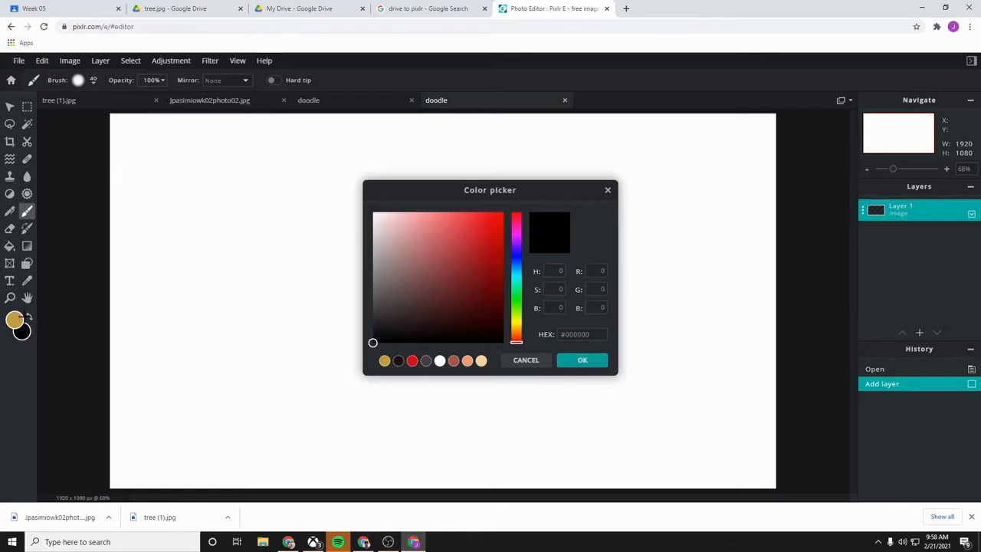
left_click(605, 190)
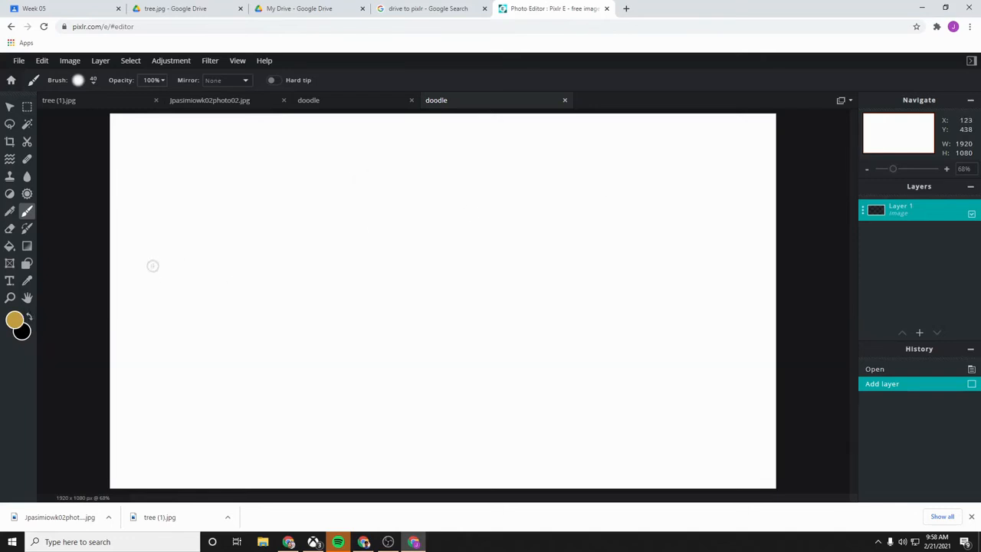
left_click(29, 318)
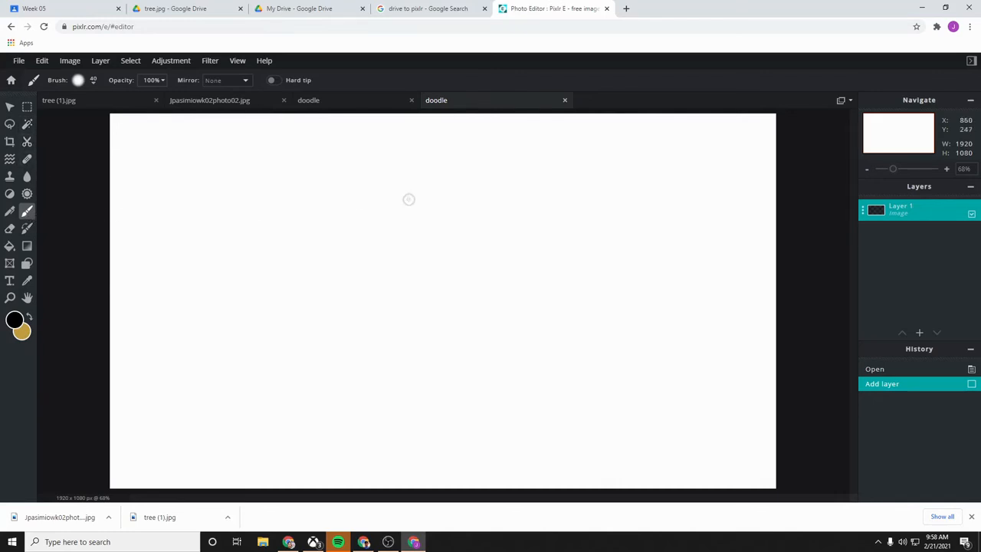
- Brush a round face outline, two eye dots and a curved smile
mouse_move(514, 194)
left_mouse_down()
mouse_move(394, 178)
mouse_move(275, 234)
mouse_move(265, 330)
mouse_move(358, 399)
mouse_move(576, 348)
mouse_move(616, 270)
mouse_move(555, 211)
mouse_move(472, 191)
left_mouse_up()
left_click(343, 245)
left_click(474, 238)
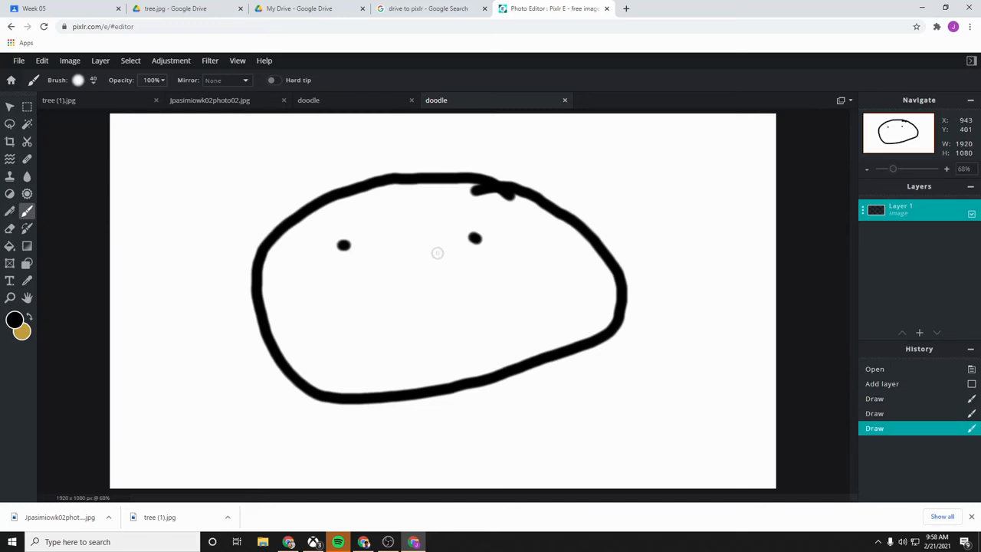
mouse_move(328, 302)
left_mouse_down()
mouse_move(434, 334)
mouse_move(515, 306)
mouse_move(530, 282)
left_mouse_up()
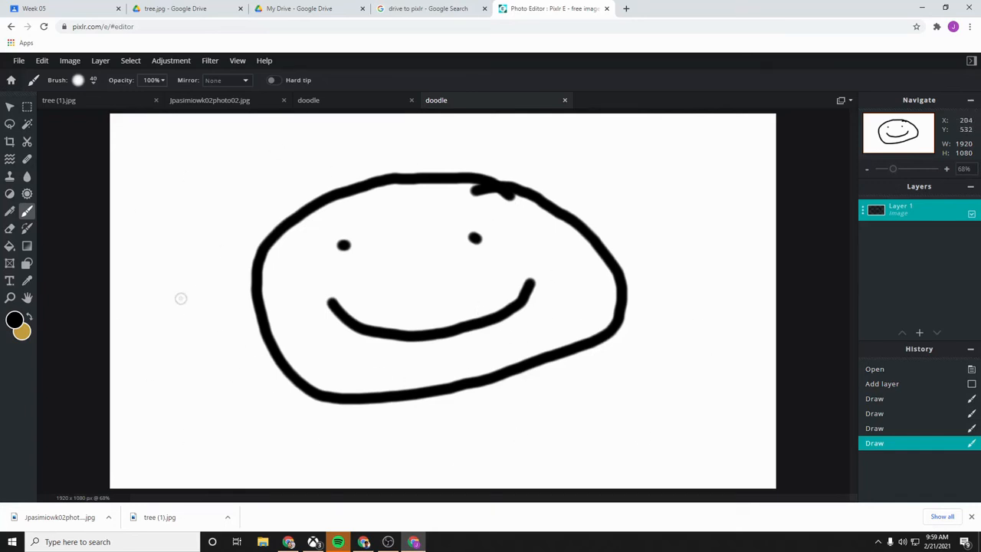
- Save the drawing as doodle.jpg with JPG format at HIGH quality and download it
left_click(17, 62)
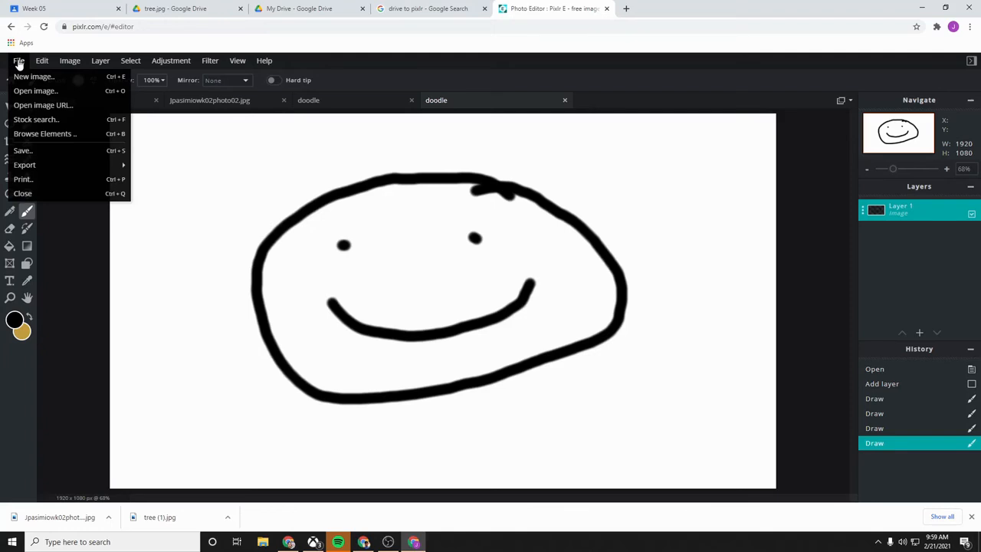
left_click(18, 151)
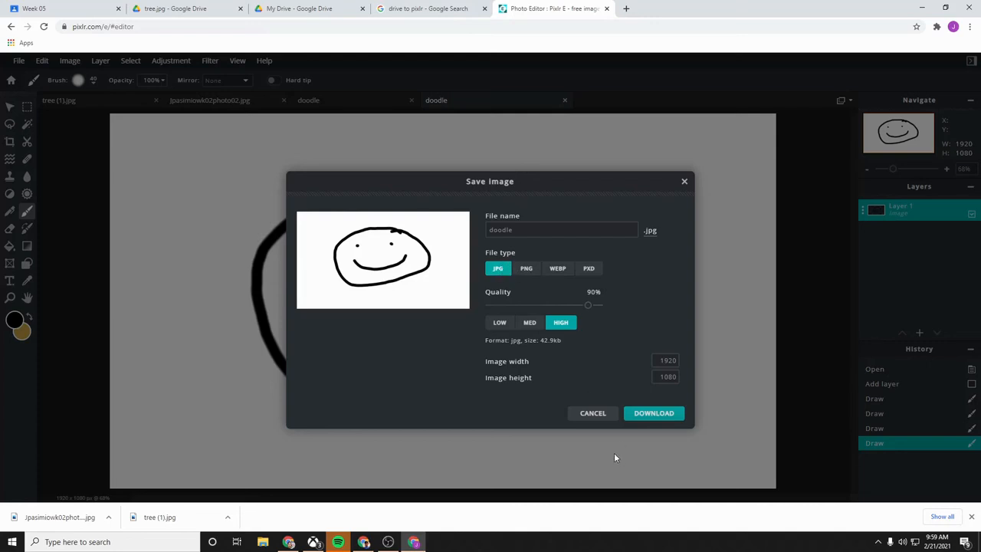
left_click(643, 419)
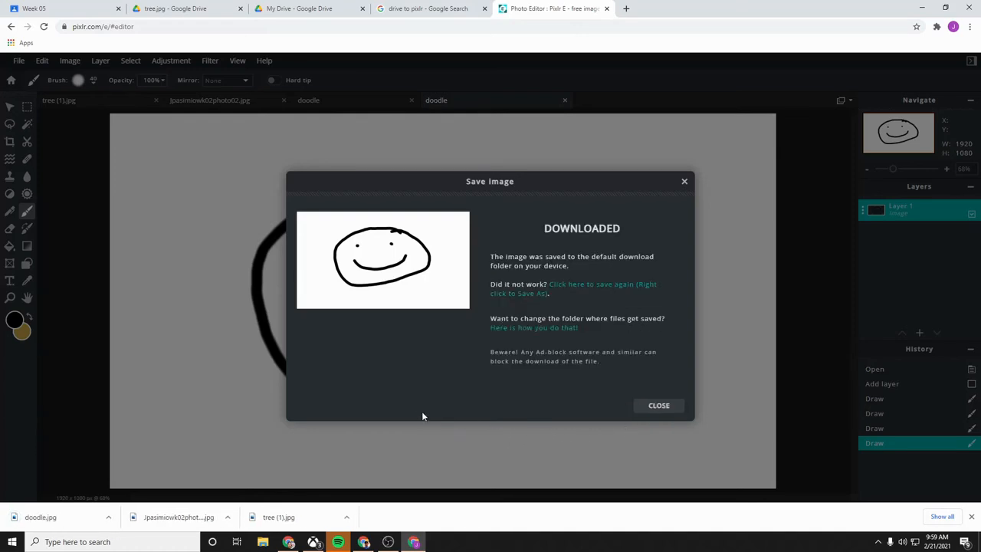
left_click(108, 517)
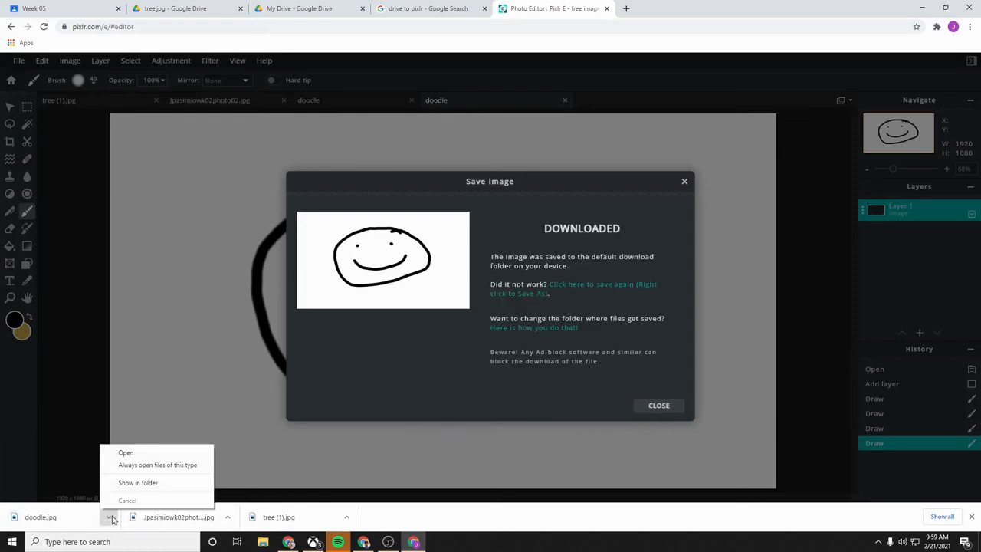
left_click(122, 482)
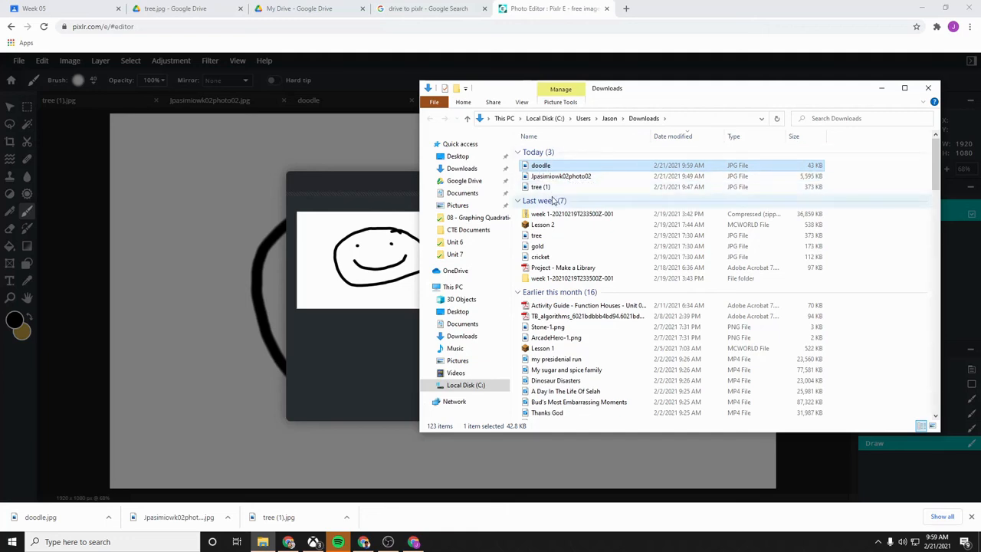
left_click(929, 89)
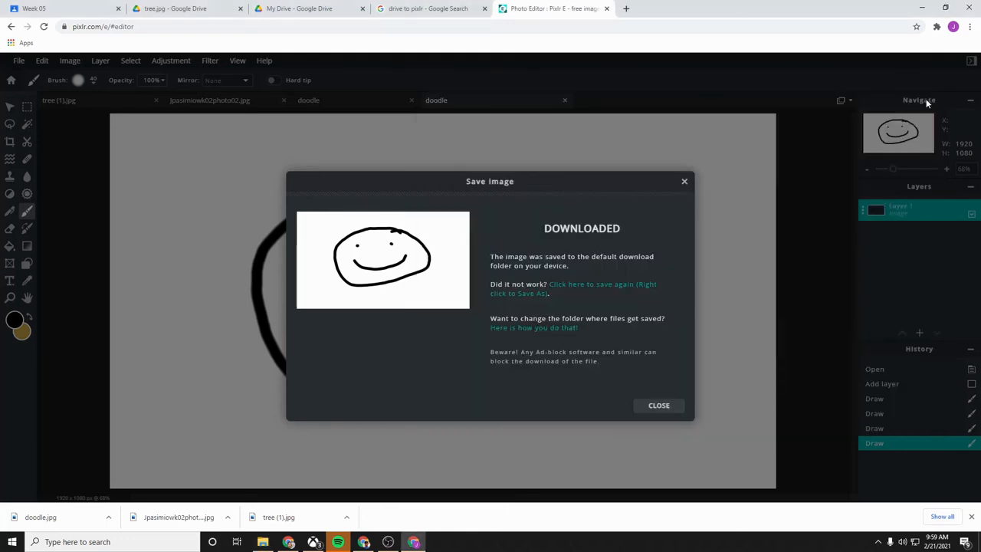